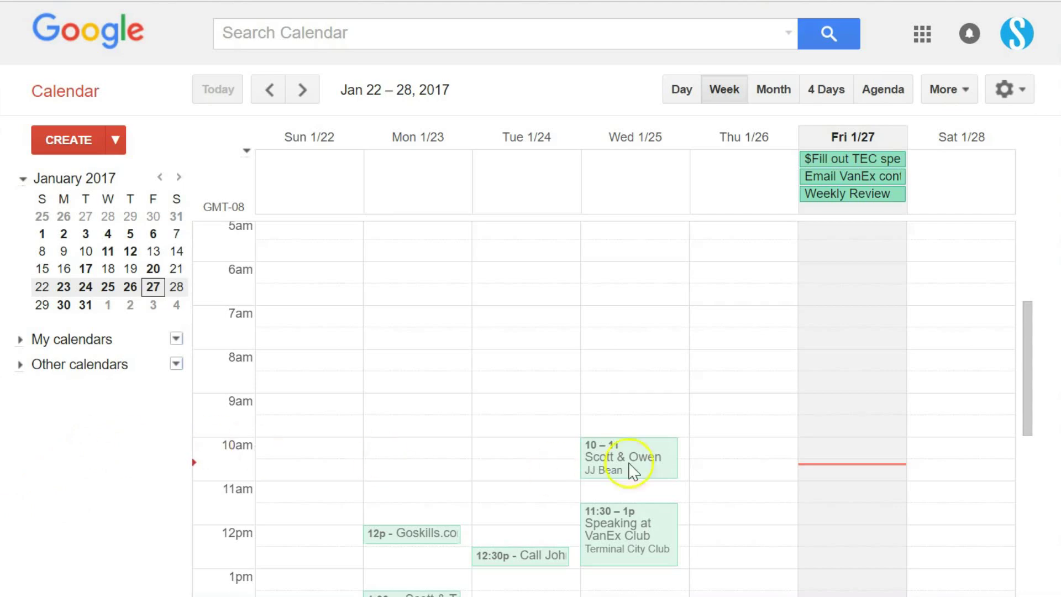
Scroll through the calendar view
drag(1025, 331, 1026, 383)
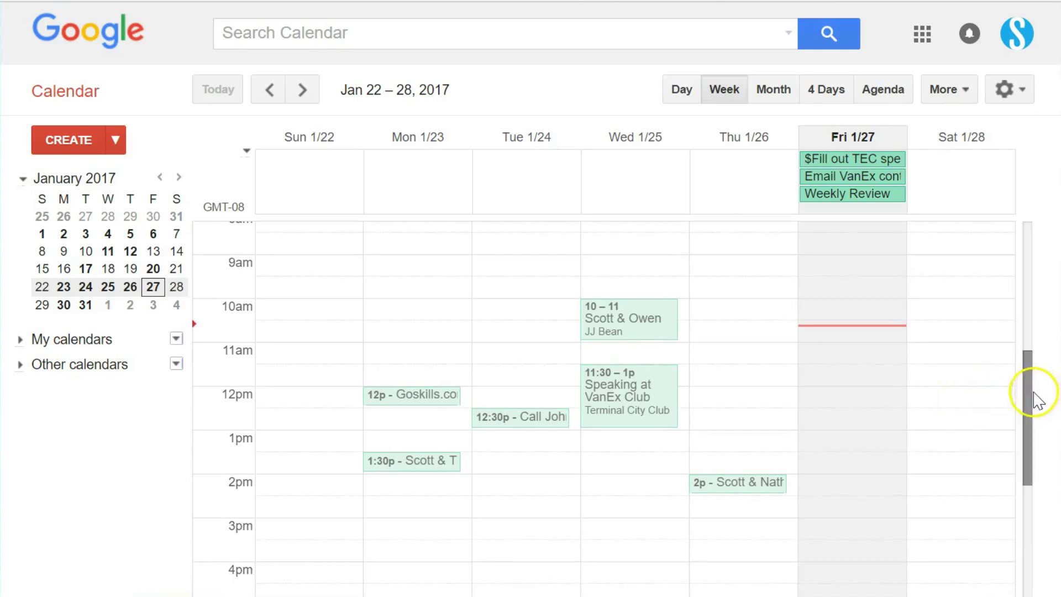
mouse_move(1026, 395)
mouse_down()
mouse_move(1025, 405)
mouse_move(1025, 393)
mouse_up()
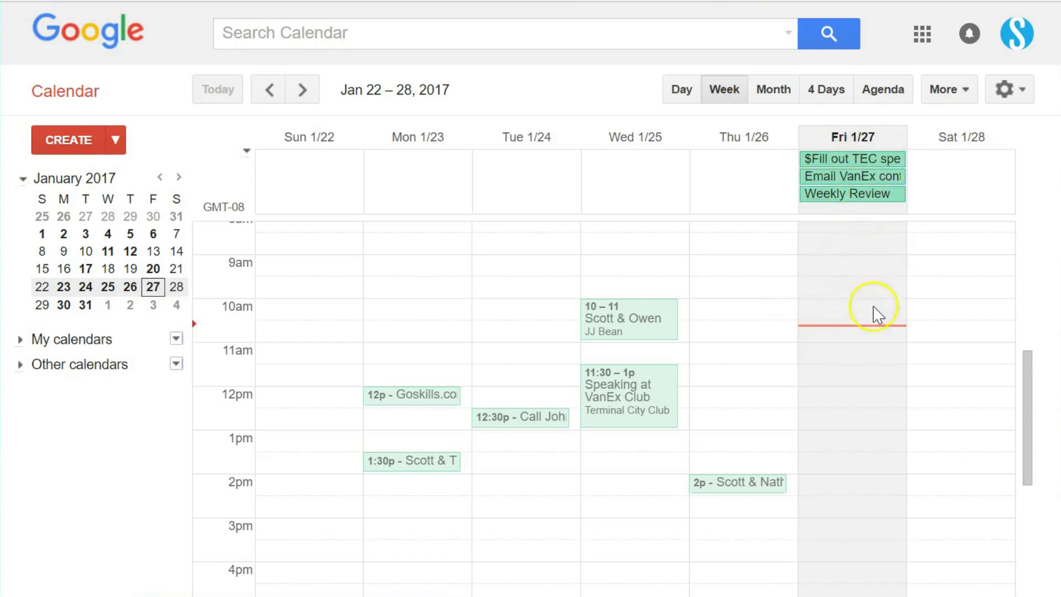
scroll(1029, 378, down, 1)
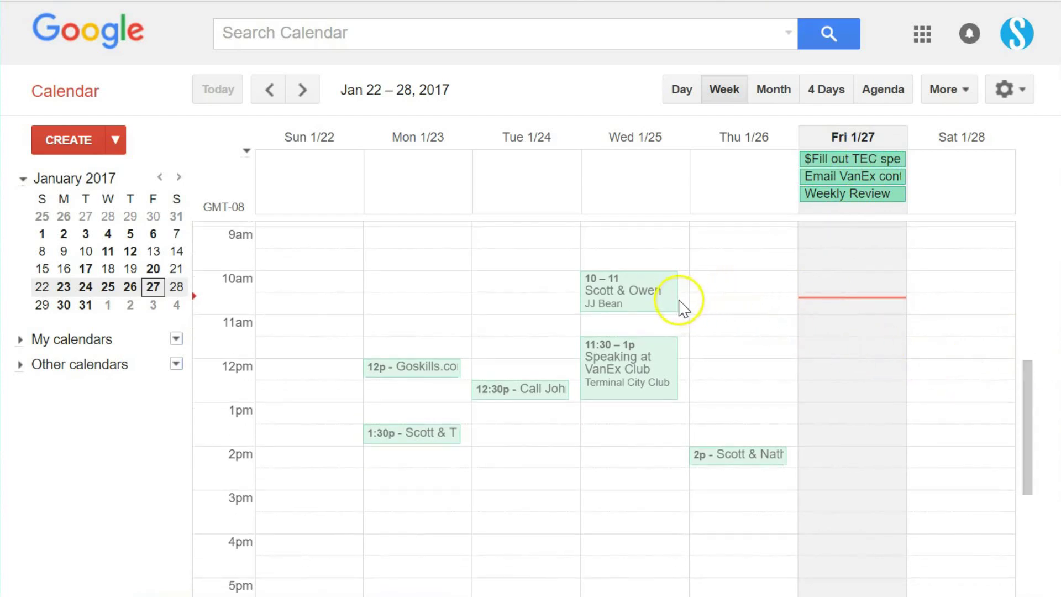
click(704, 289)
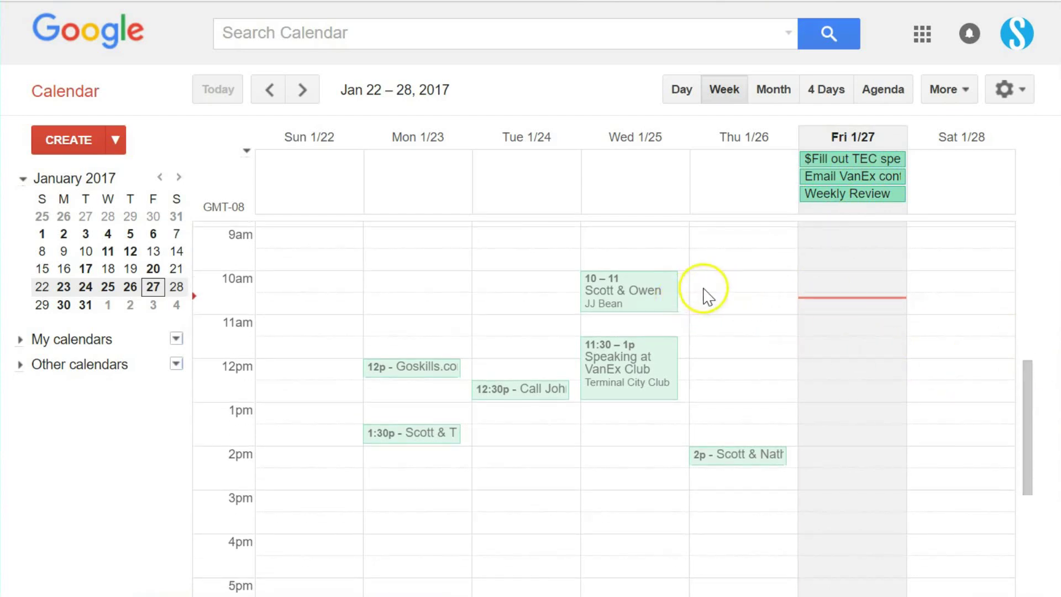
From the gear menu, open Settings and show the Calendars tab listing my calendars
click(1006, 90)
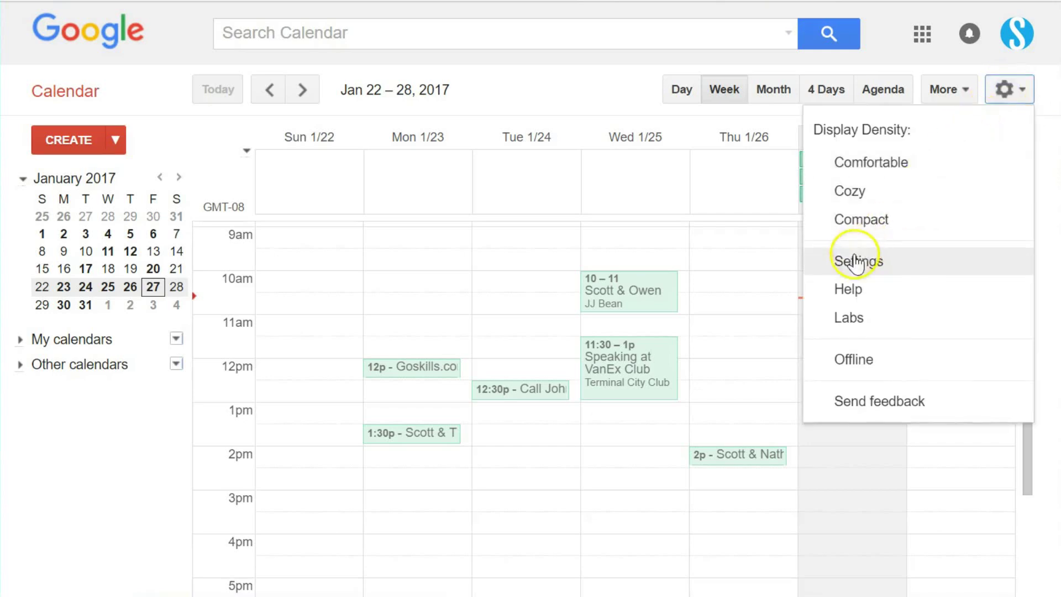
click(883, 264)
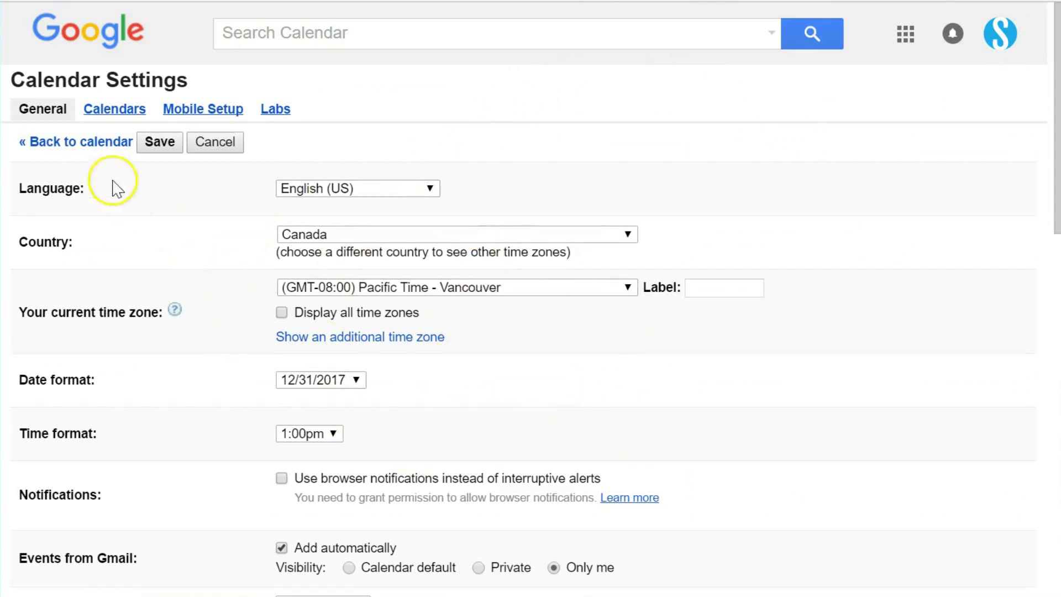
click(115, 110)
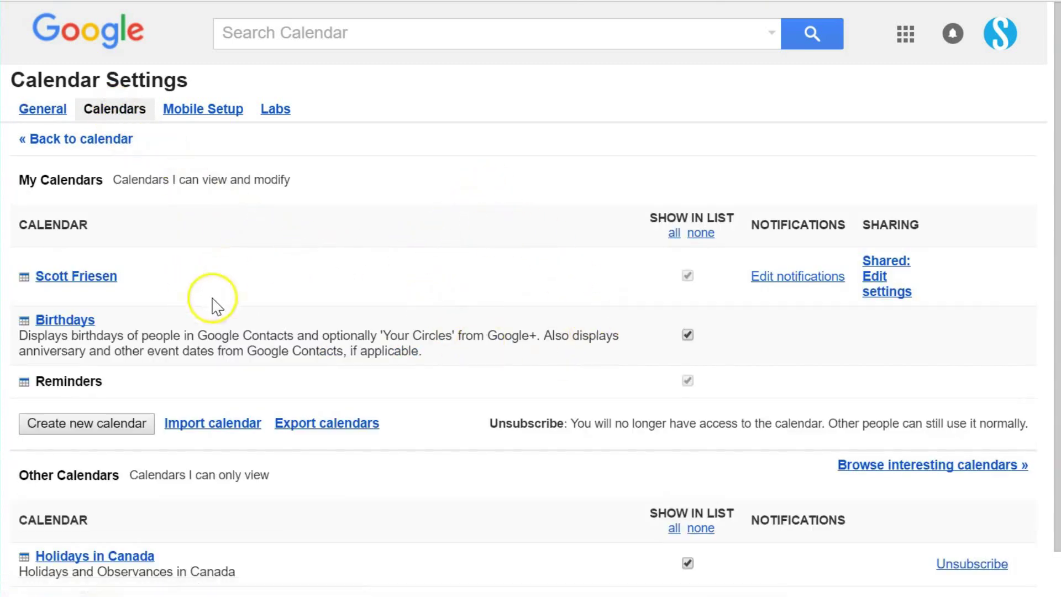
scroll(452, 285, down, 1)
scroll(453, 287, up, 1)
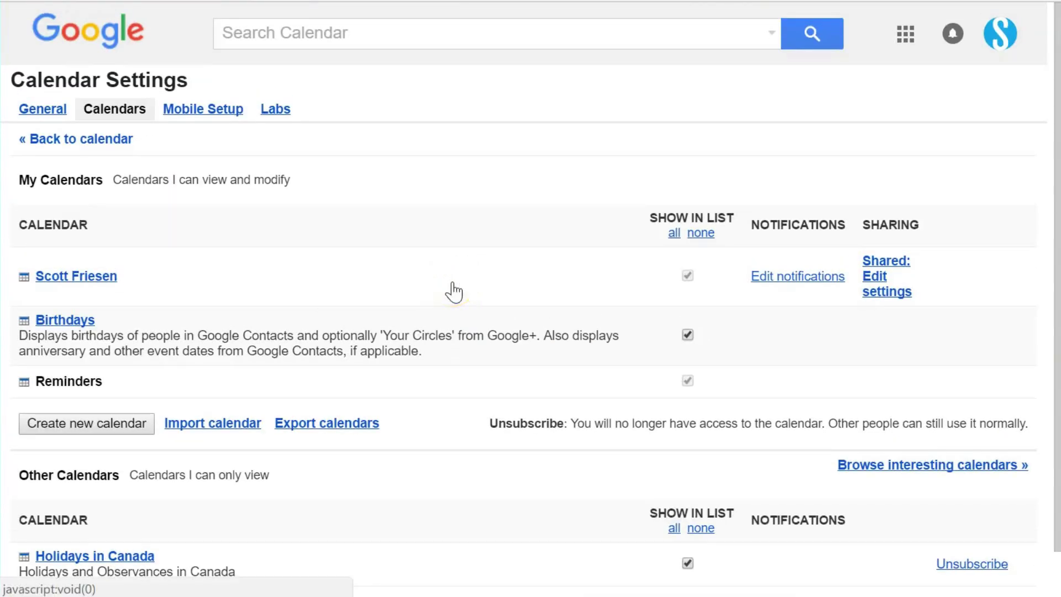
scroll(407, 286, down, 1)
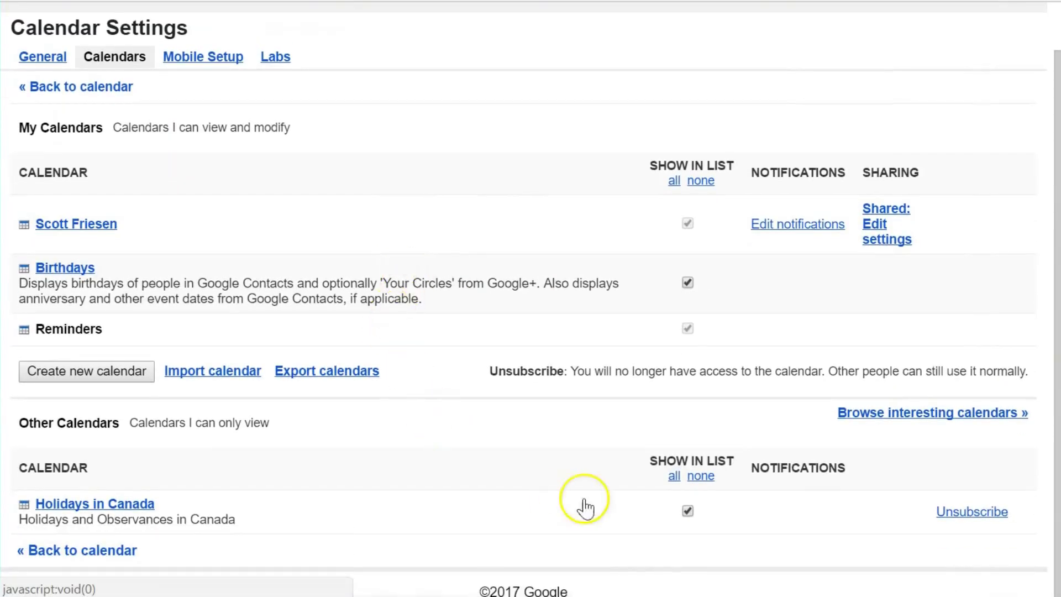
scroll(410, 458, up, 1)
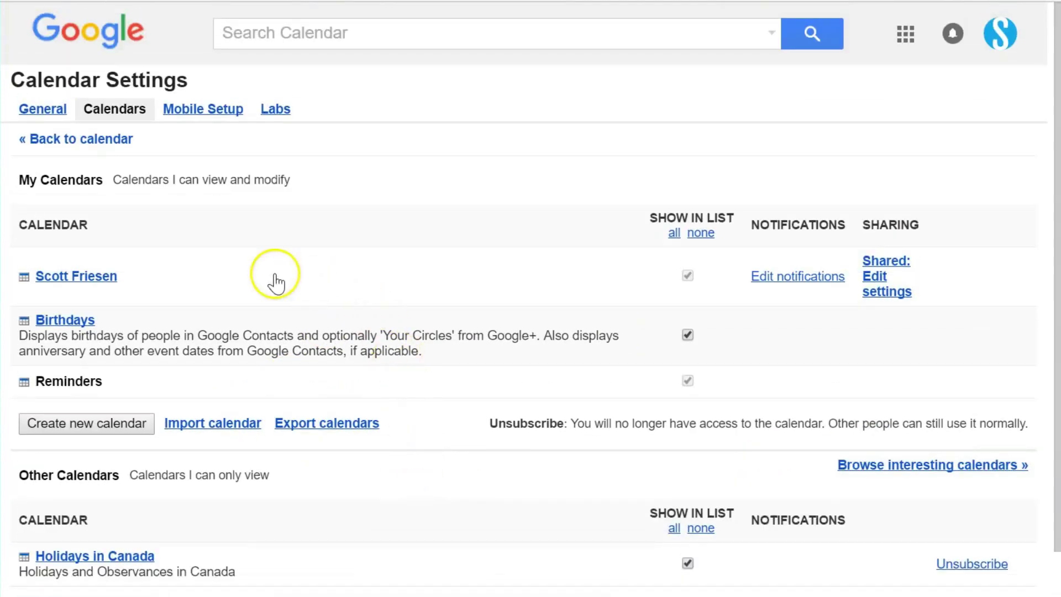
scroll(181, 287, down, 1)
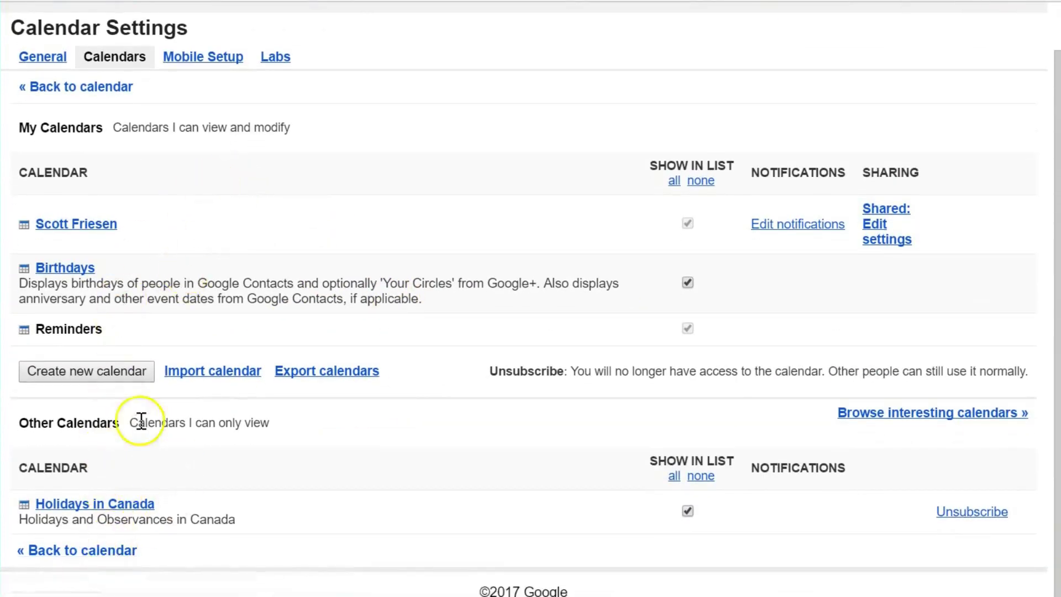
scroll(199, 436, up, 1)
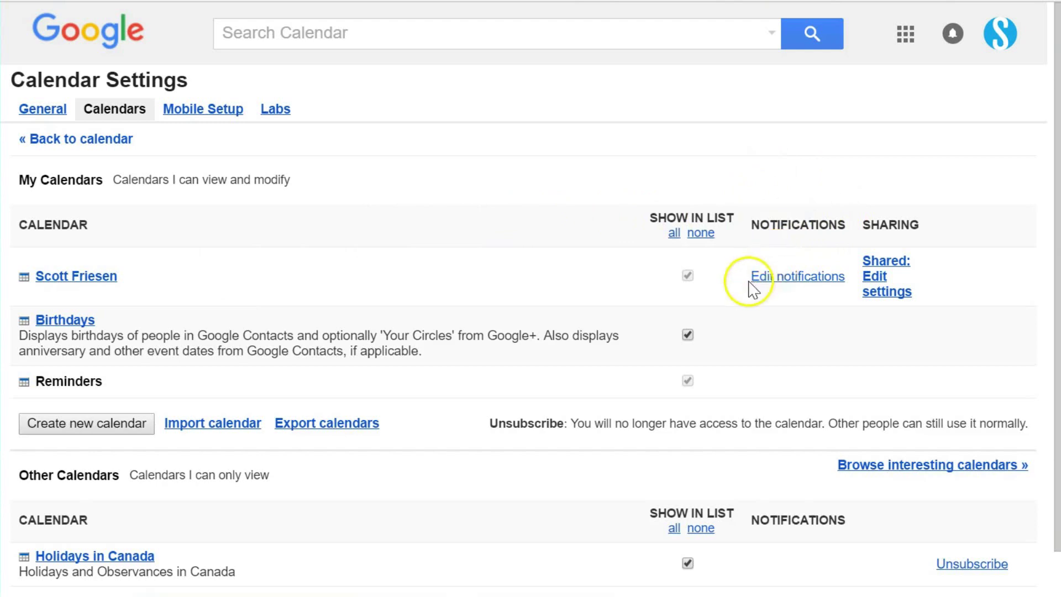
Open the main calendar's notification settings, showing its 10-minute default alert
click(799, 283)
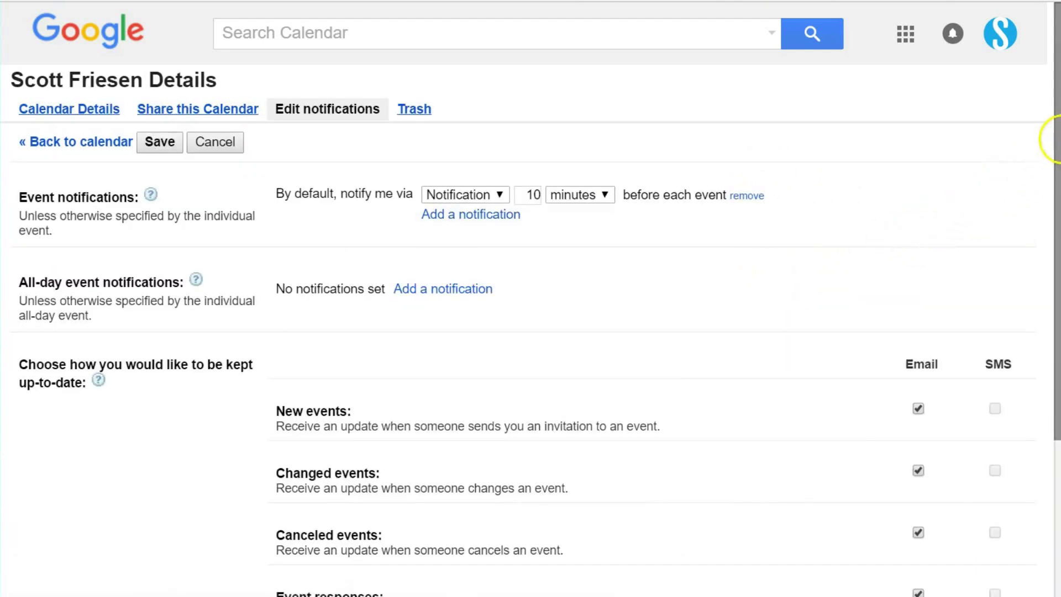
drag(1057, 145, 1057, 188)
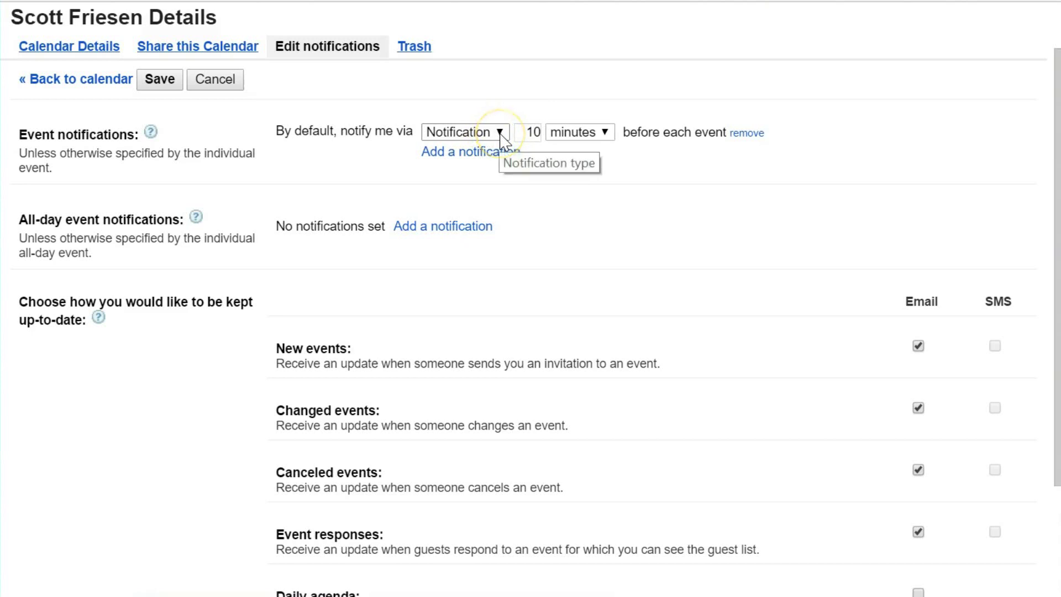
Switch the 10-minute default alert to Email, then back to Notification
click(500, 133)
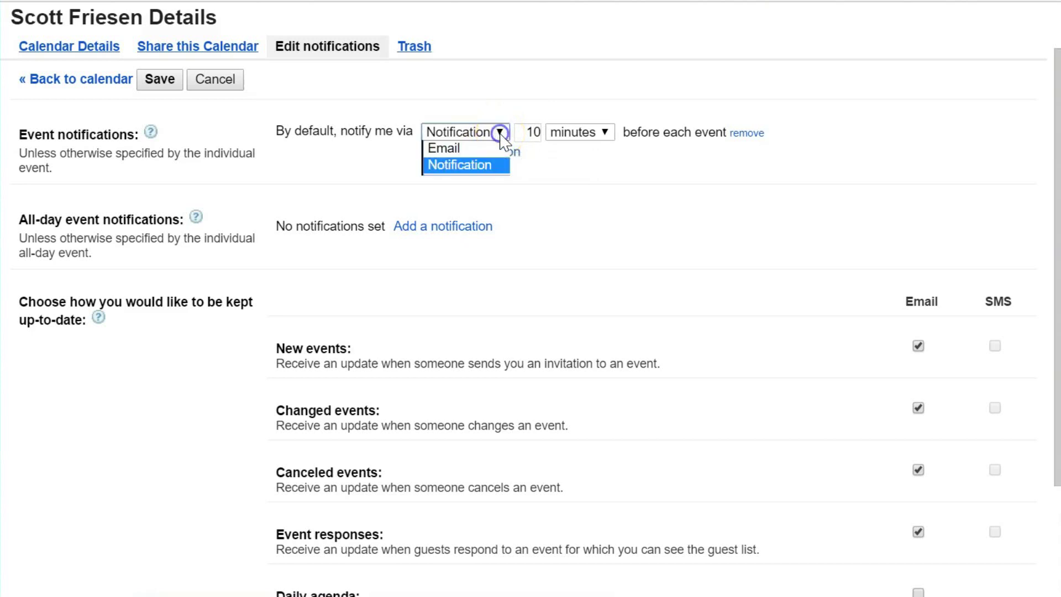
click(471, 146)
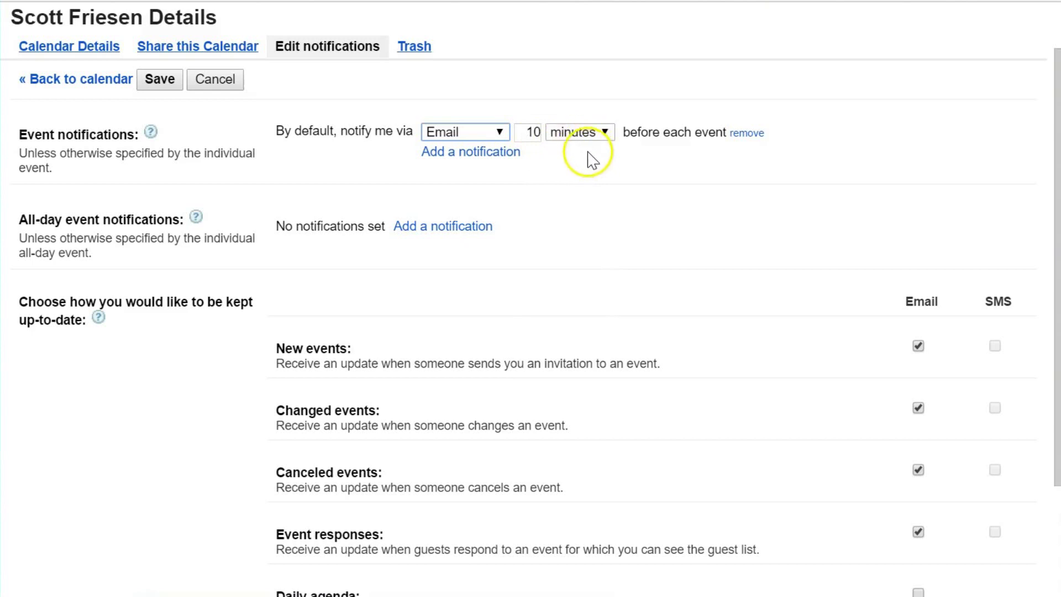
click(500, 133)
click(477, 167)
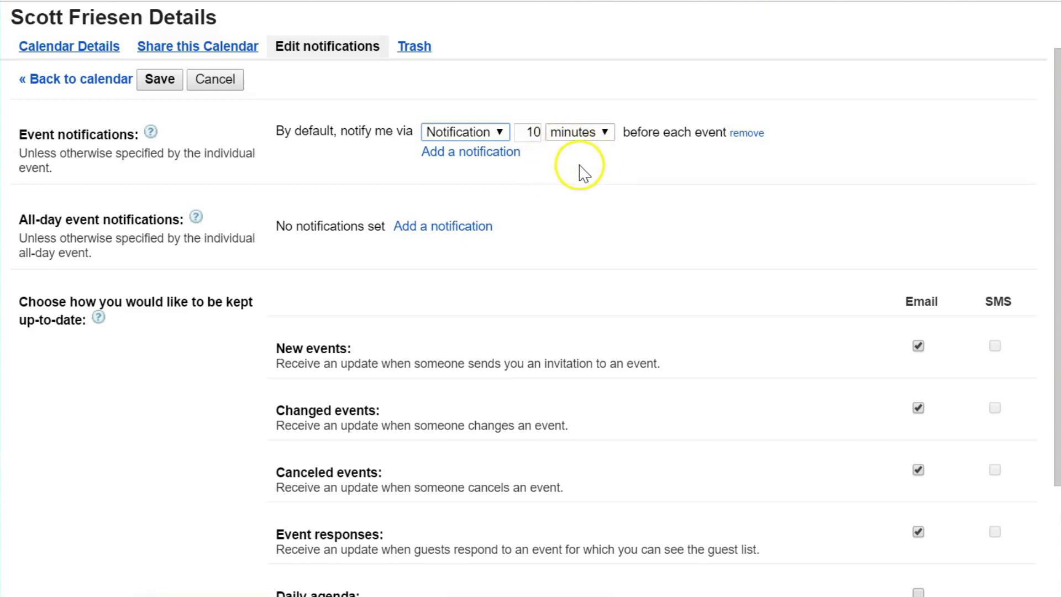
Add a 10-minute Email alert and remove it, twice, keeping only the 10-minute Notification
click(475, 154)
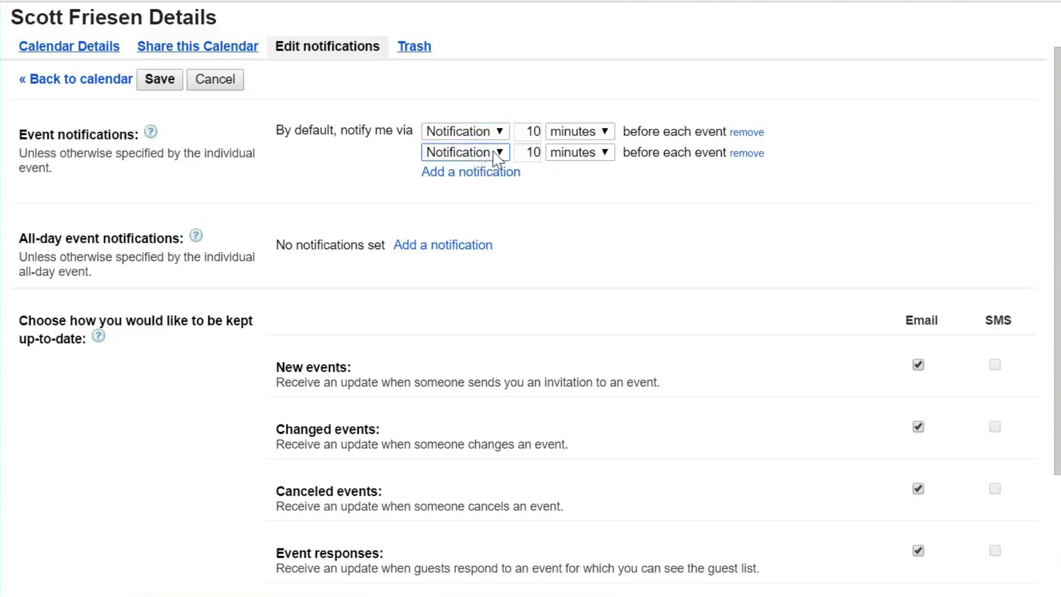
click(489, 152)
click(473, 167)
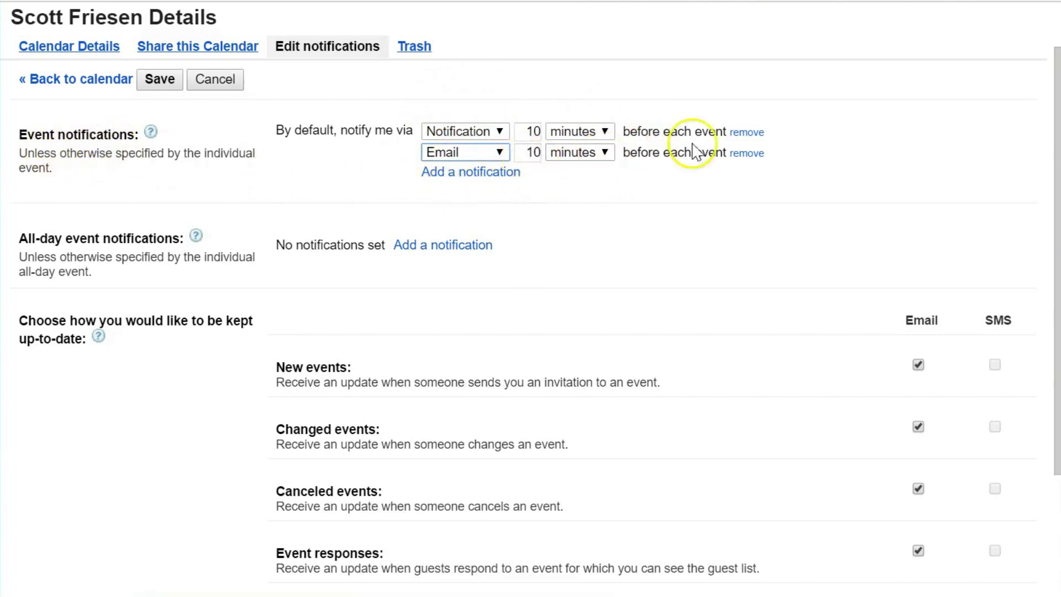
click(747, 154)
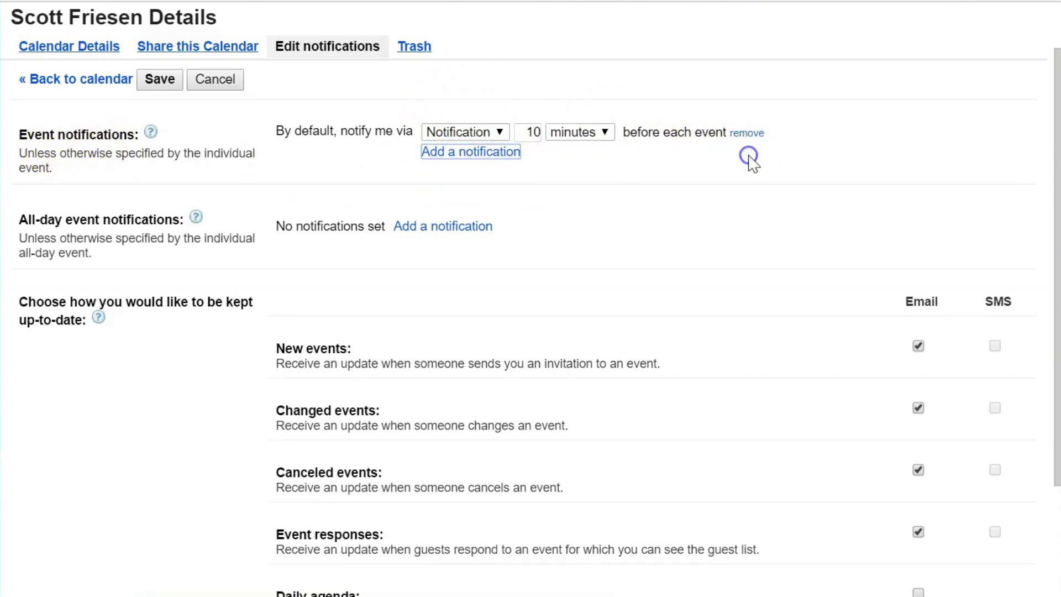
click(496, 153)
click(499, 153)
click(466, 168)
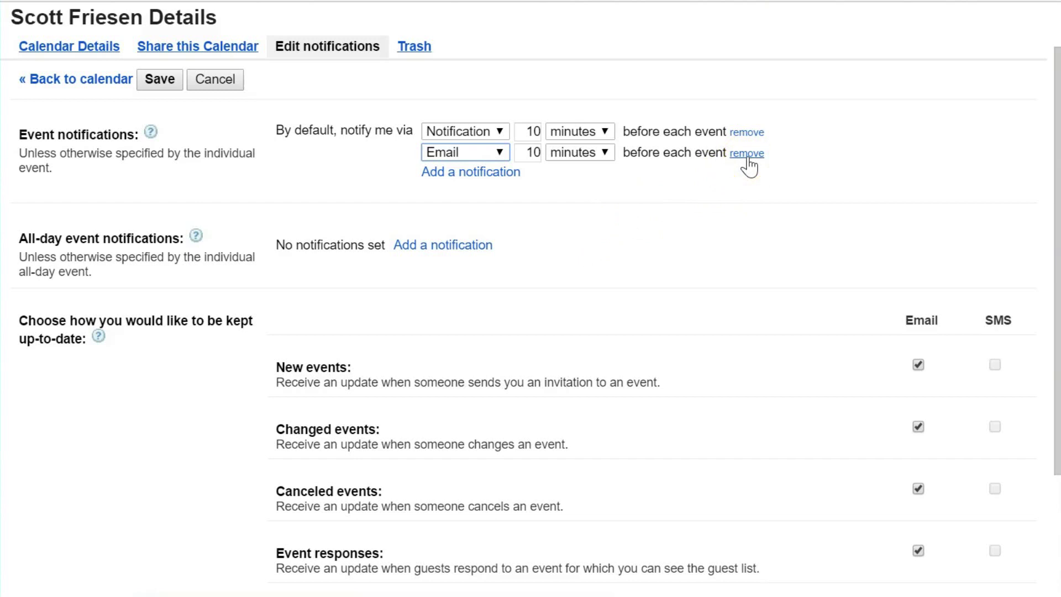
click(747, 154)
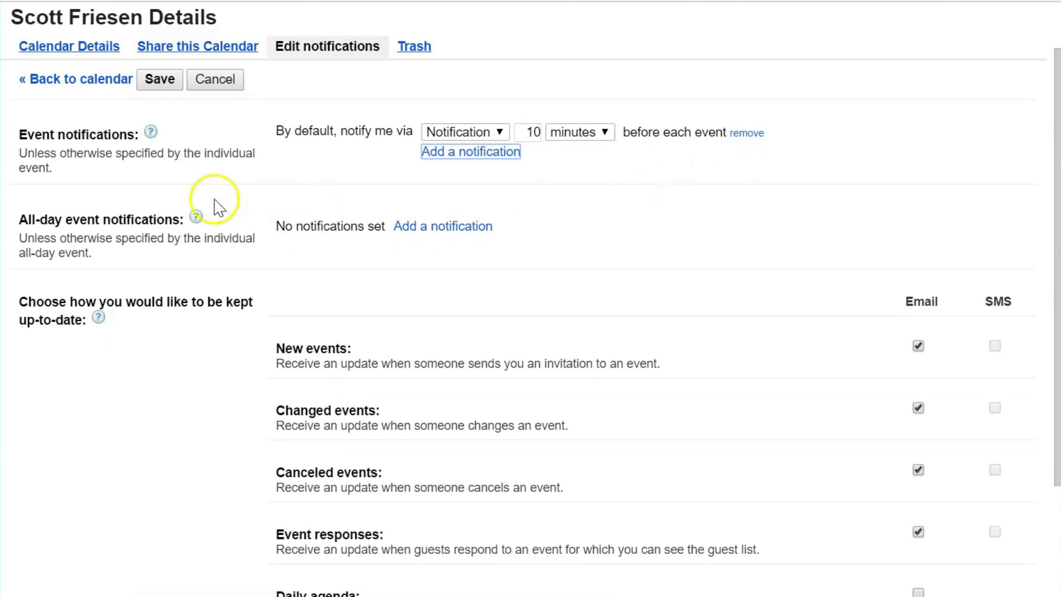
scroll(210, 199, down, 2)
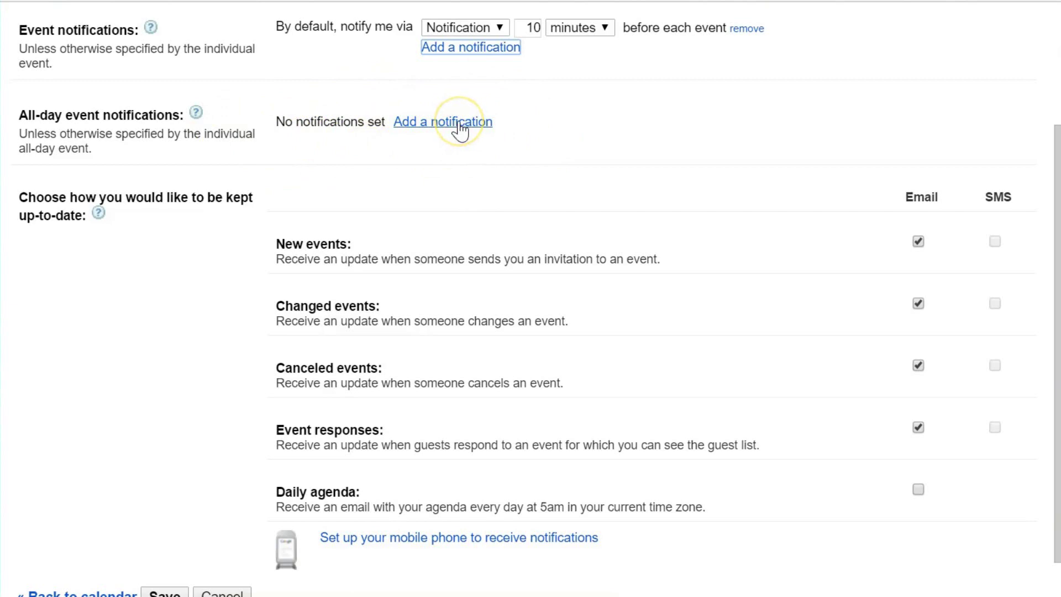
scroll(359, 71, up, 2)
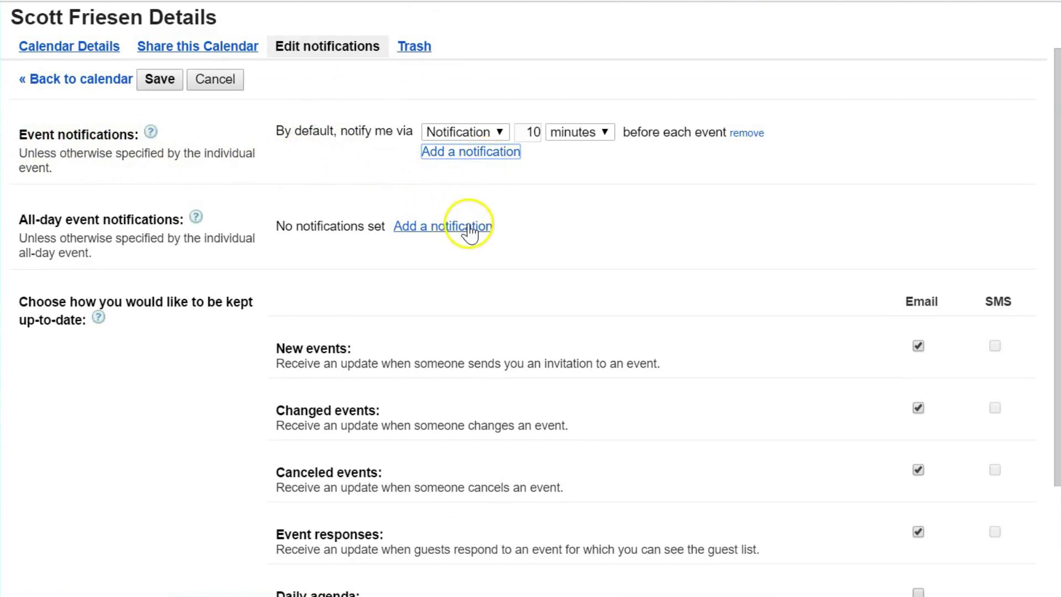
scroll(1044, 203, down, 3)
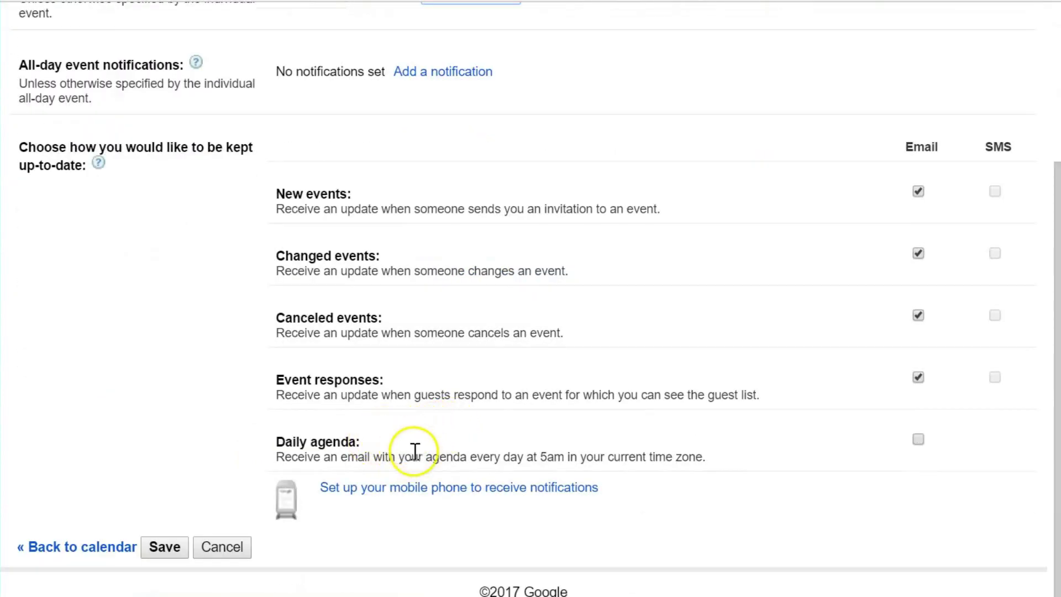
Tick the Email checkbox for the Daily agenda and return to the top of the page
click(918, 440)
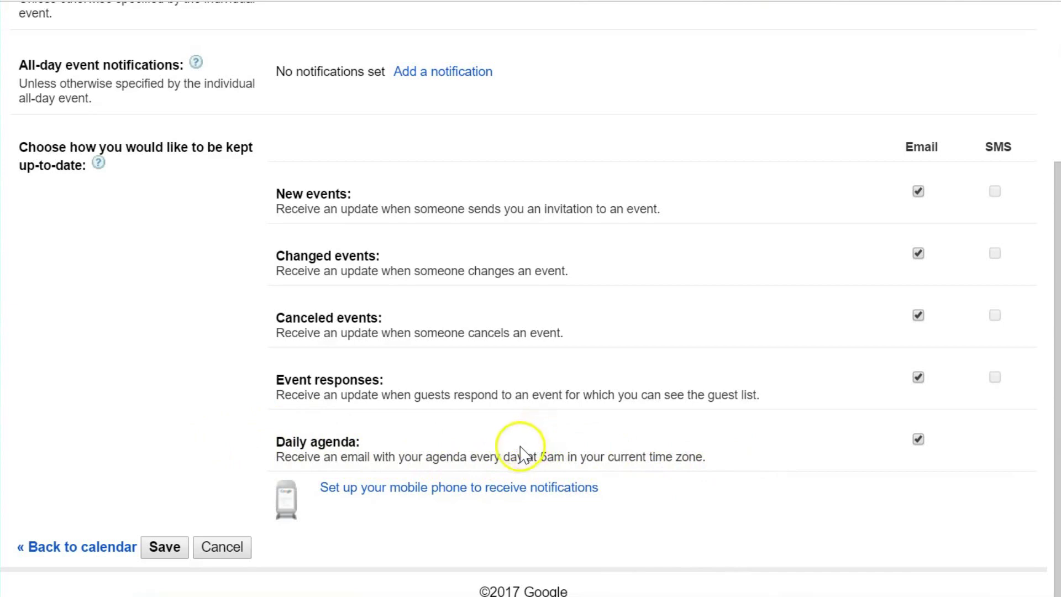
scroll(486, 463, up, 4)
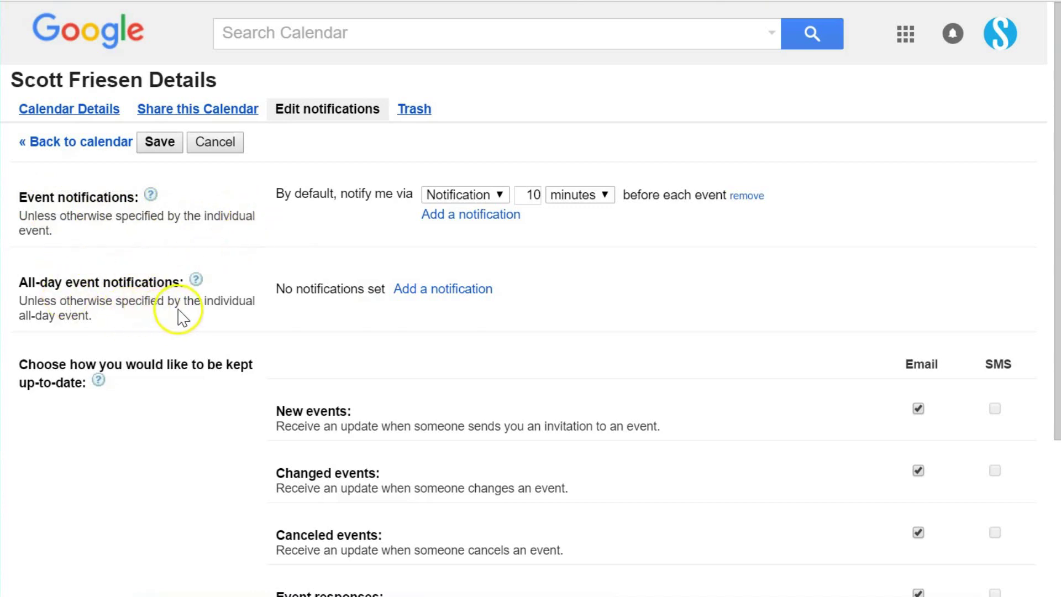
scroll(190, 356, down, 4)
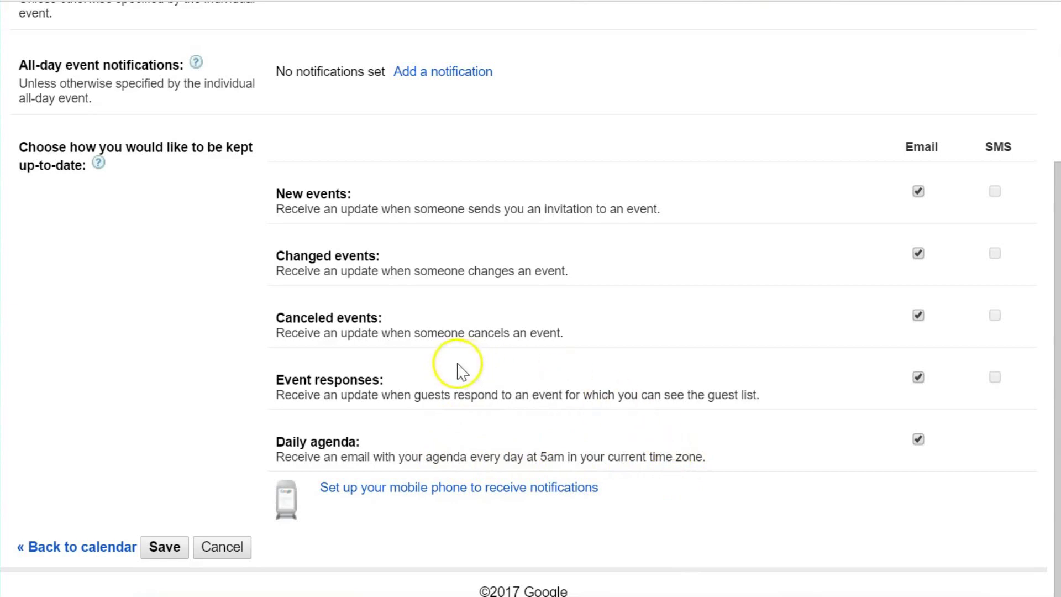
scroll(553, 365, up, 4)
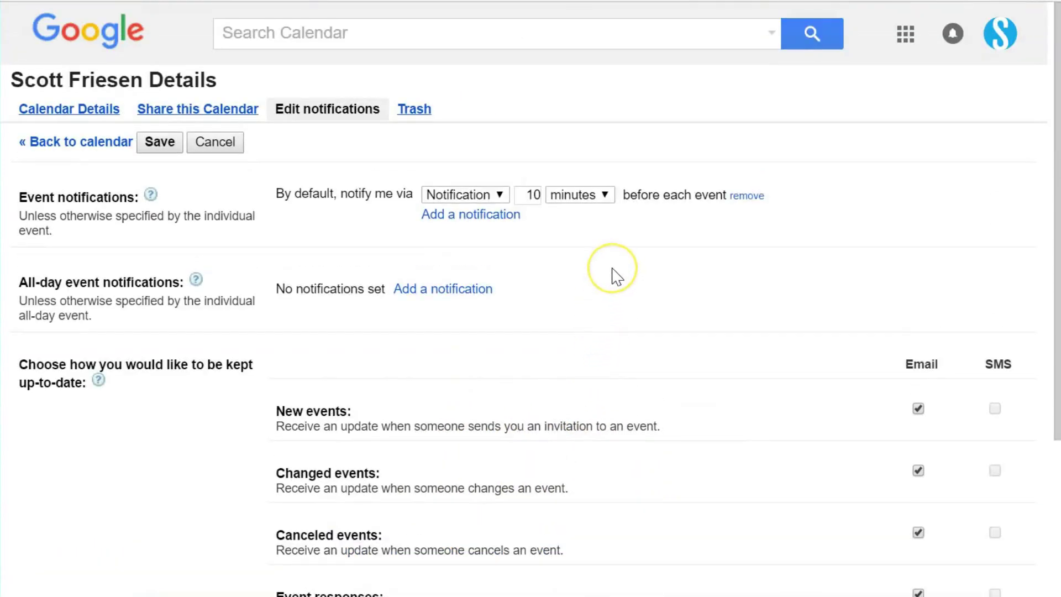
scroll(602, 280, down, 4)
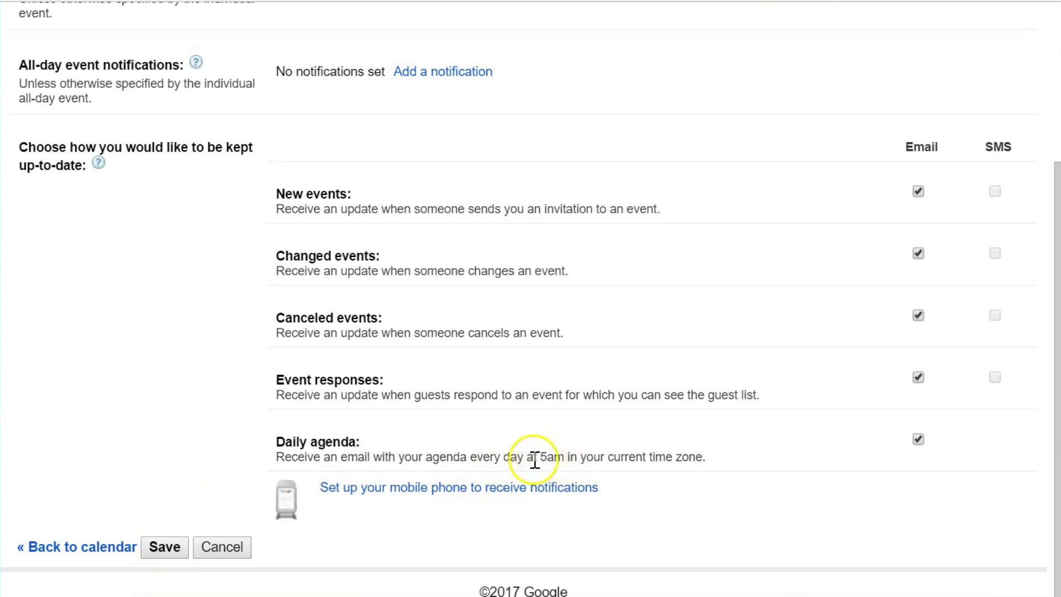
drag(496, 464, 599, 457)
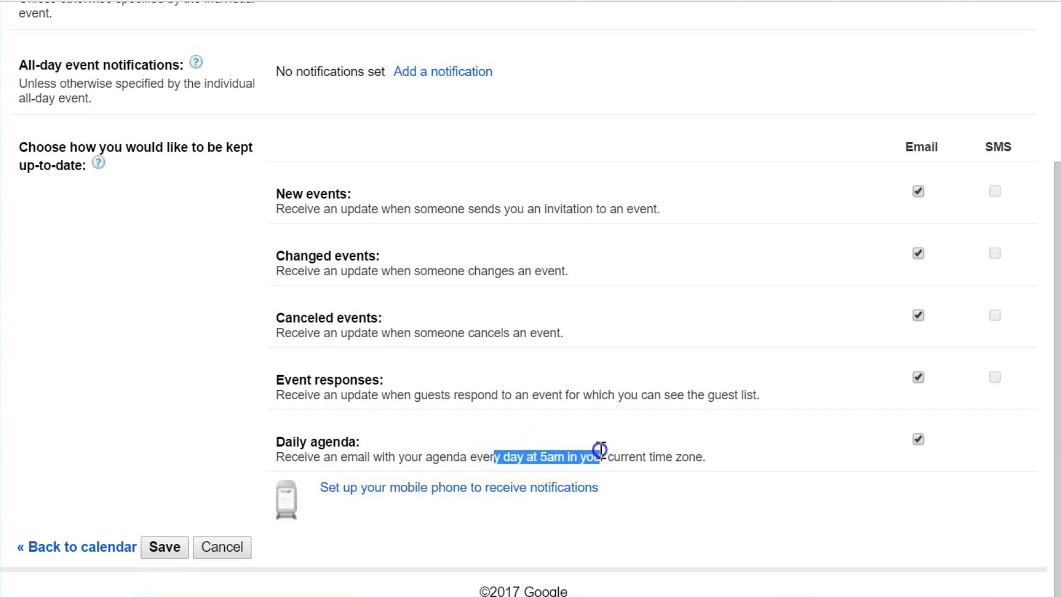
click(571, 458)
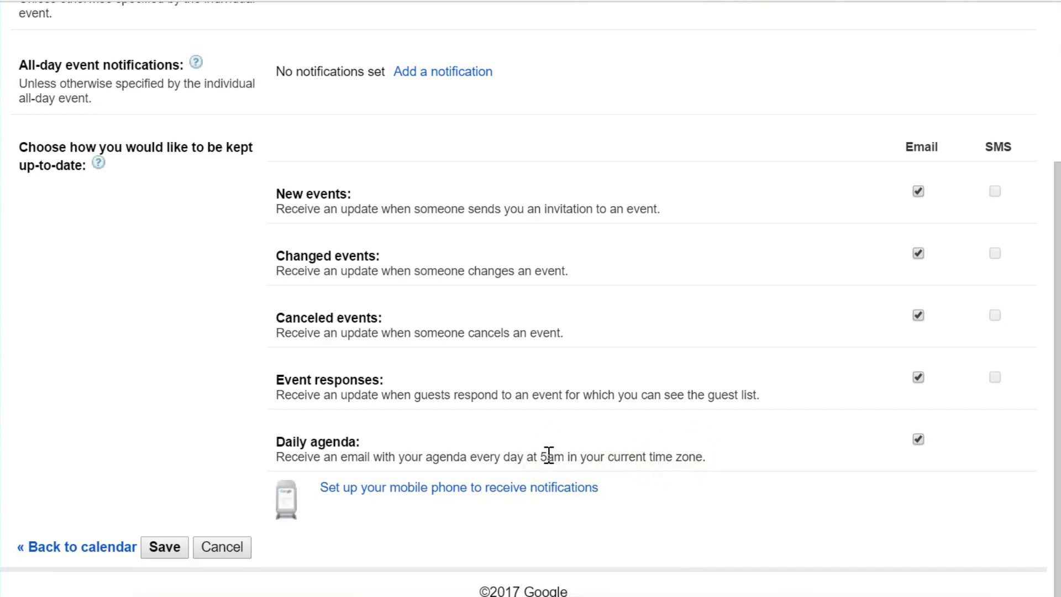
drag(540, 455, 694, 442)
click(718, 456)
scroll(684, 469, up, 4)
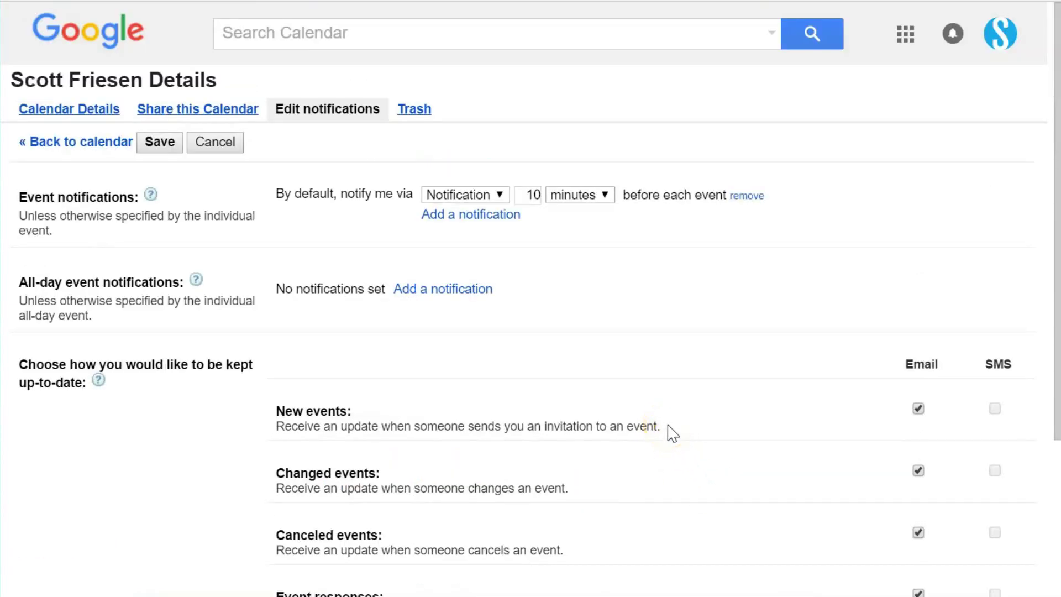
scroll(669, 431, down, 1)
scroll(668, 430, up, 1)
scroll(586, 232, down, 1)
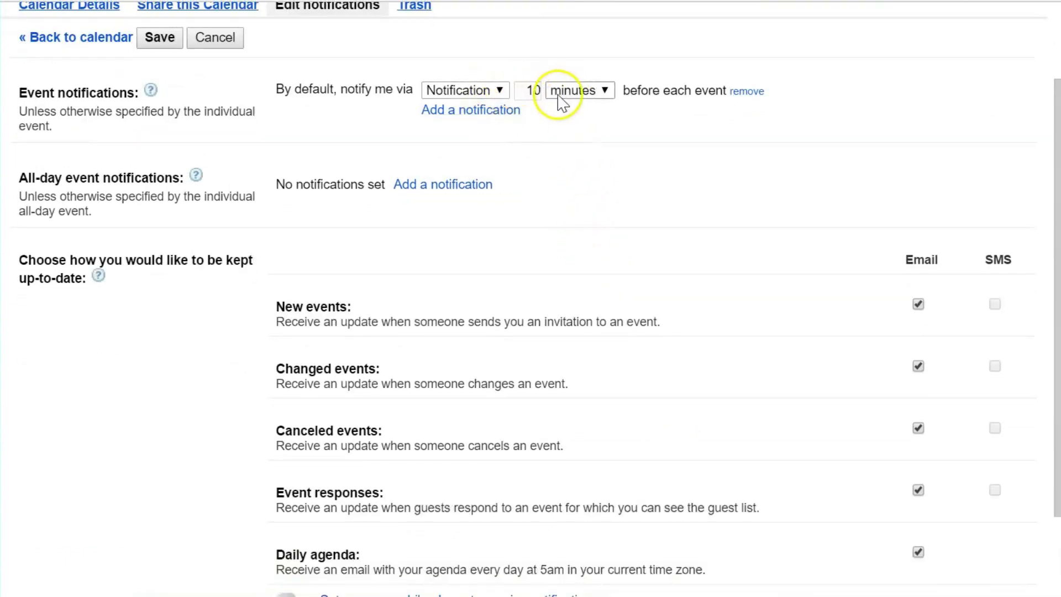
scroll(597, 204, down, 1)
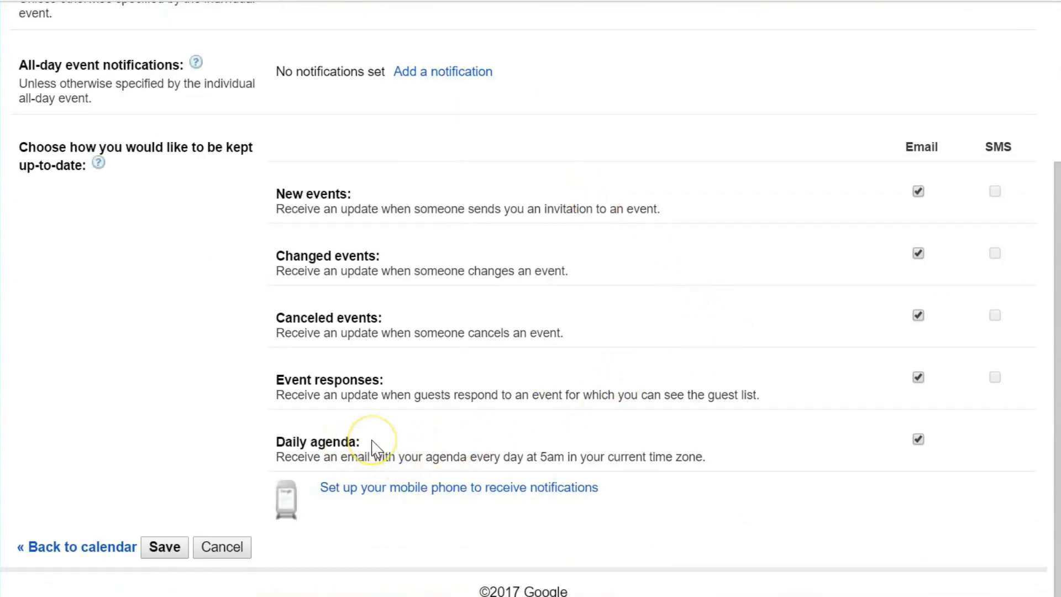
scroll(373, 445, up, 2)
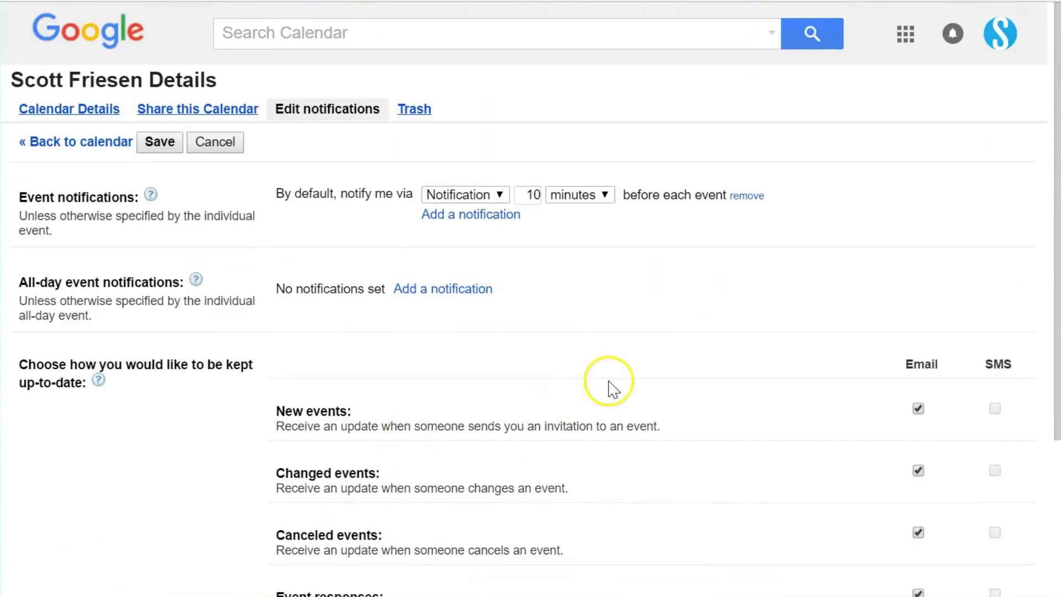